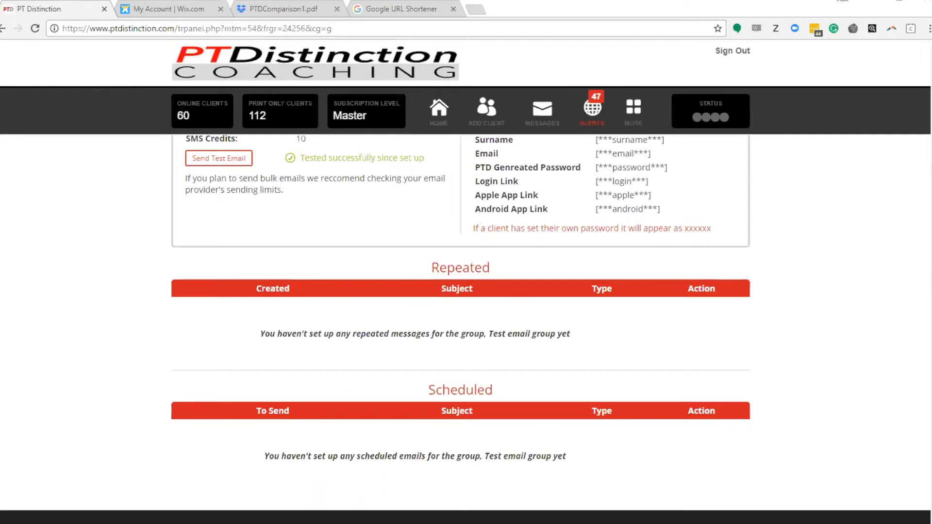
Start a scheduled email for the Test email group and set it to send 1 day after joining the group
{"action": "scroll", "coordinate": [407, 269], "scroll_direction": "up", "scroll_amount": 3}
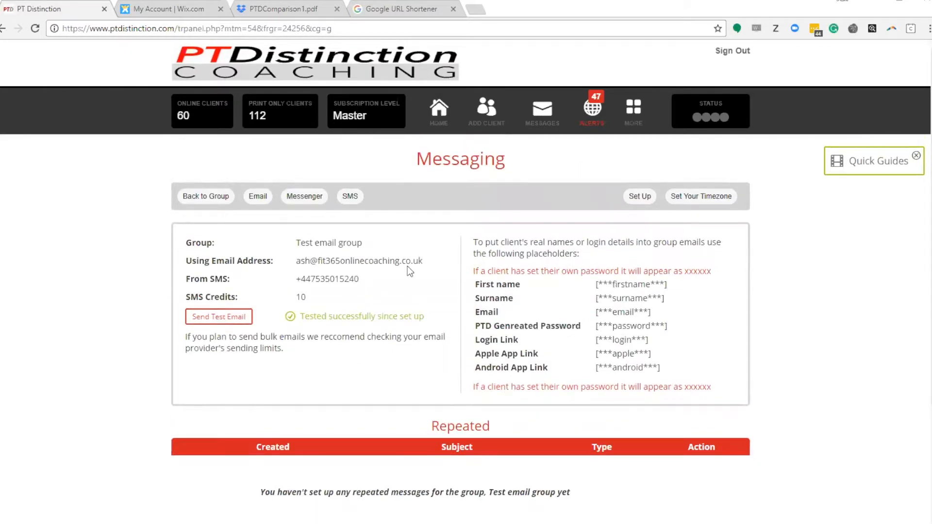
{"action": "left_click", "coordinate": [258, 196]}
{"action": "left_click", "coordinate": [256, 265]}
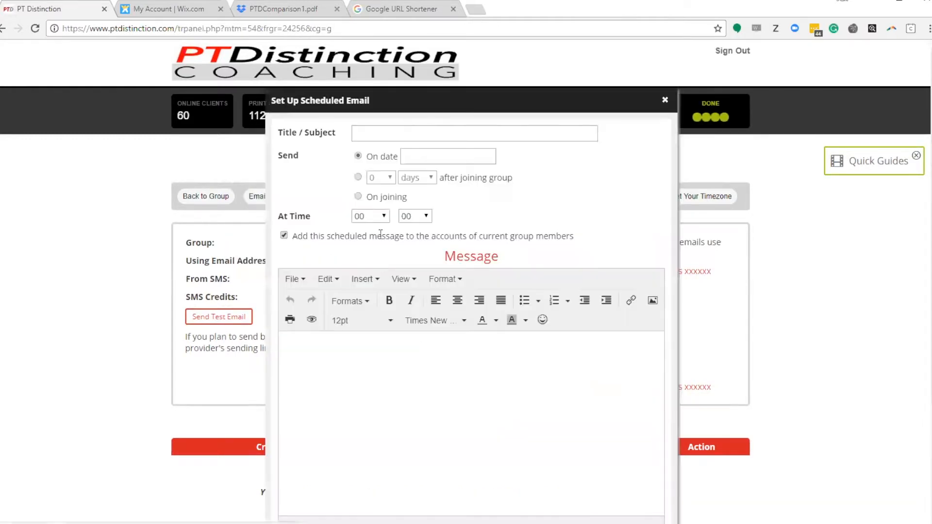
{"action": "left_click", "coordinate": [358, 196]}
{"action": "left_click", "coordinate": [358, 177]}
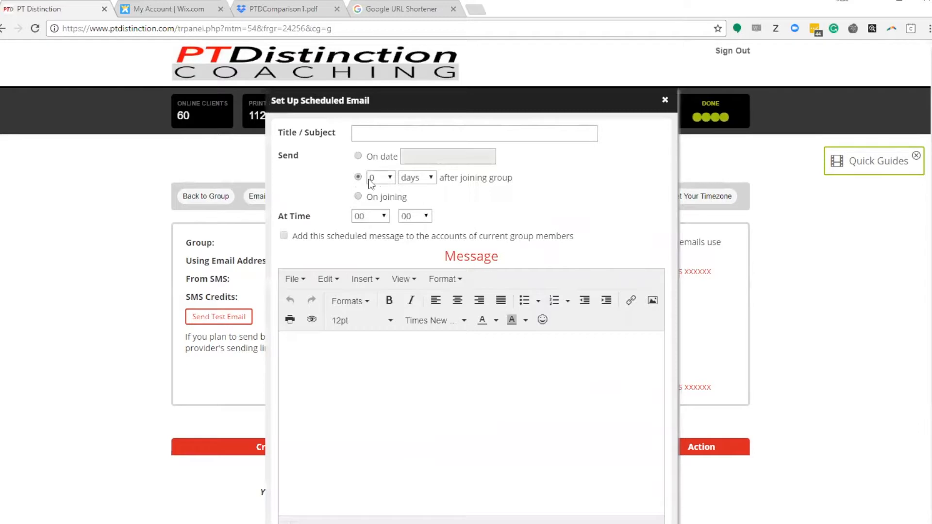
{"action": "left_click", "coordinate": [375, 179]}
{"action": "left_click", "coordinate": [376, 197]}
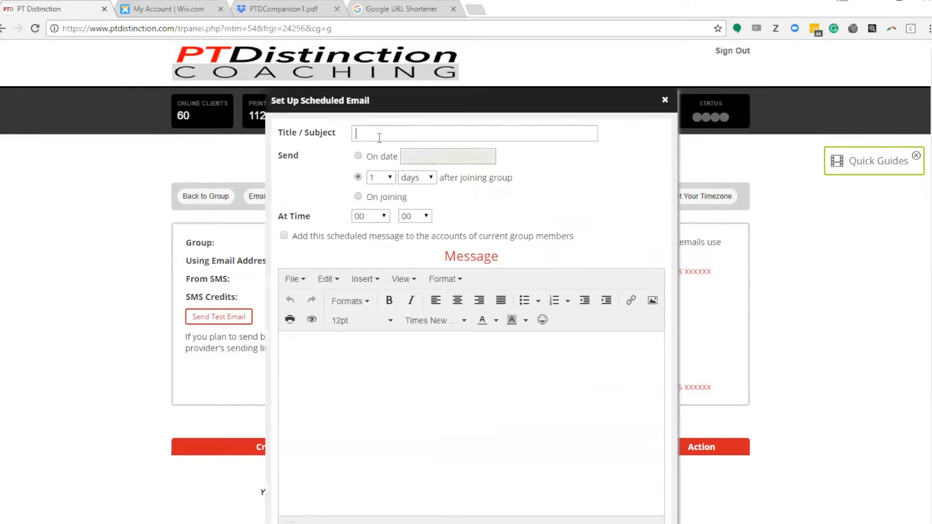
Give the scheduled email the subject "HEY" and set its sending time to 09:00
{"action": "left_click", "coordinate": [378, 138]}
{"action": "type", "text": "HEY"}
{"action": "left_click", "coordinate": [379, 216]}
{"action": "left_click", "coordinate": [369, 350]}
Begin the message with the greeting "Hey [***firstname***]" using the first name placeholder
{"action": "left_click", "coordinate": [331, 358]}
{"action": "type", "text": "hEY ["}
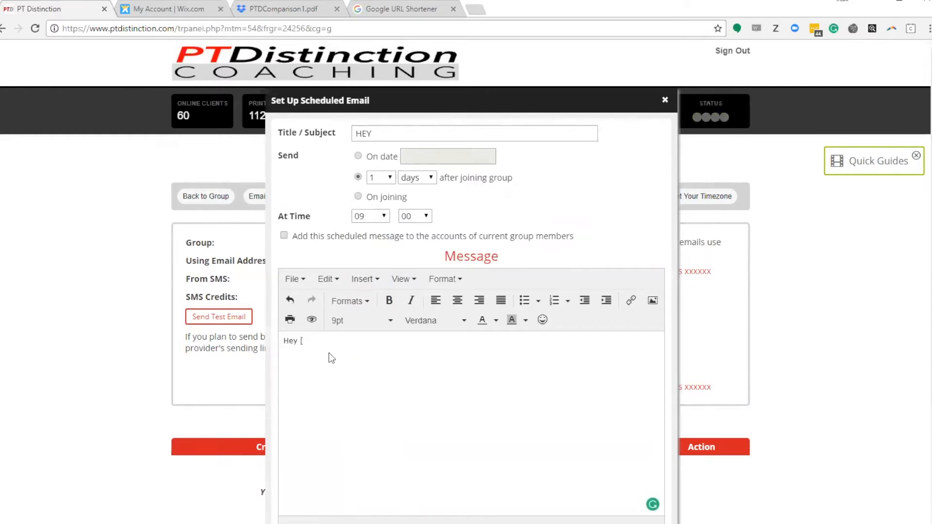
{"action": "type", "text": "***F"}
{"action": "key", "text": "BackSpace"}
{"action": "key", "text": "BackSpace"}
{"action": "key", "text": "BackSpace"}
{"action": "key", "text": "BackSpace"}
{"action": "key", "text": "BackSpace"}
{"action": "type", "text": "***]"}
Add a filler line "sjfhfgjkhkjdfghdksjhgdkjg" and a line reading "CLICK HERE TO ....." below the greeting
{"action": "key", "text": "Return"}
{"action": "type", "text": "sjfhfgjkhkjdfghdksjhgdkjg"}
{"action": "key", "text": "Return"}
{"action": "type", "text": "CLICK HERE TO"}
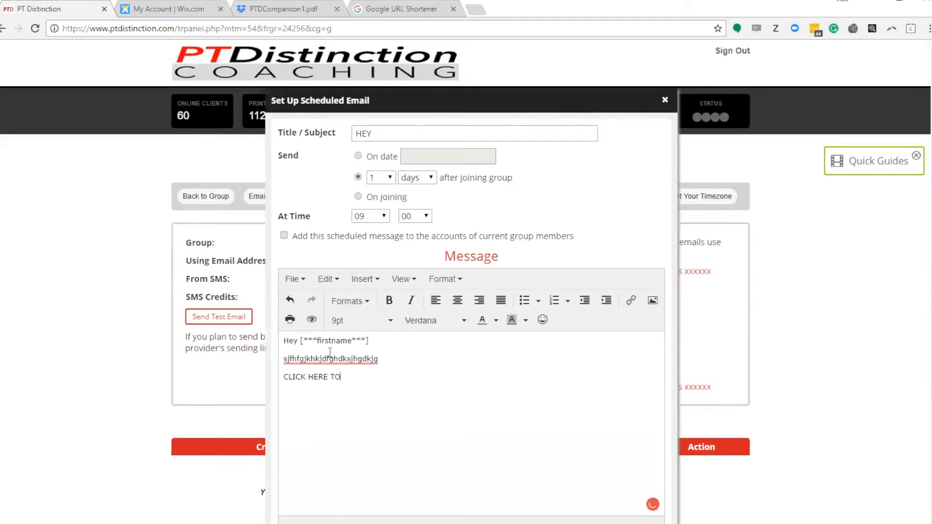
{"action": "type", "text": " ....."}
Find Google URL Shortener through a web search in a separate browser tab and close that tab
{"action": "left_click", "coordinate": [479, 10]}
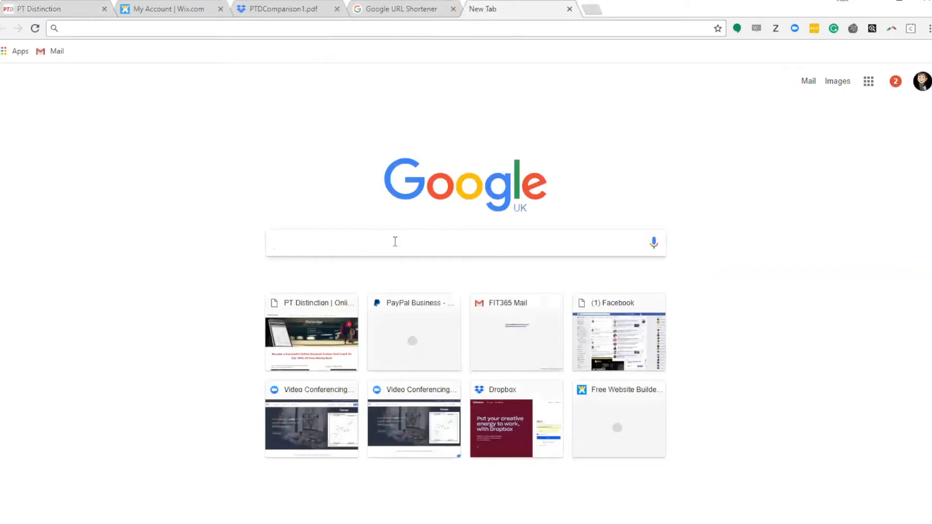
{"action": "type", "text": "URL SHOR"}
{"action": "key", "text": "Return"}
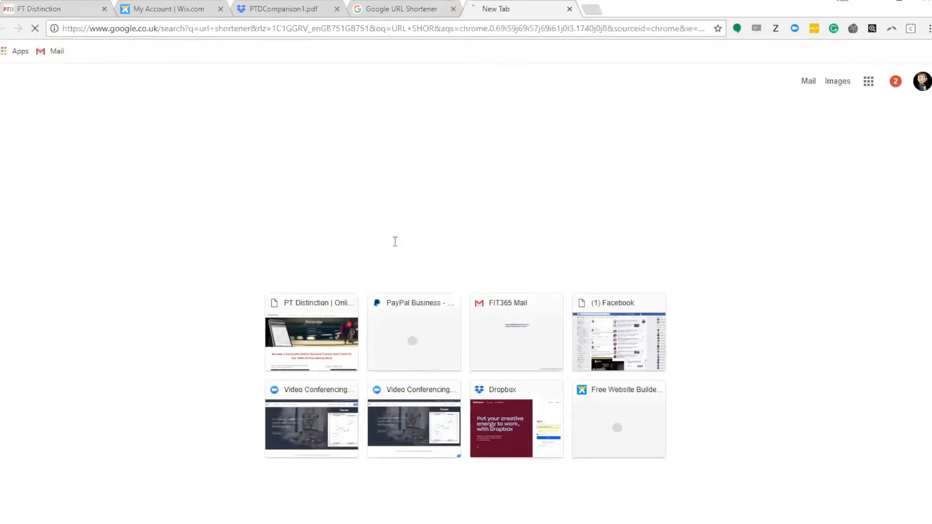
{"action": "left_click", "coordinate": [146, 151]}
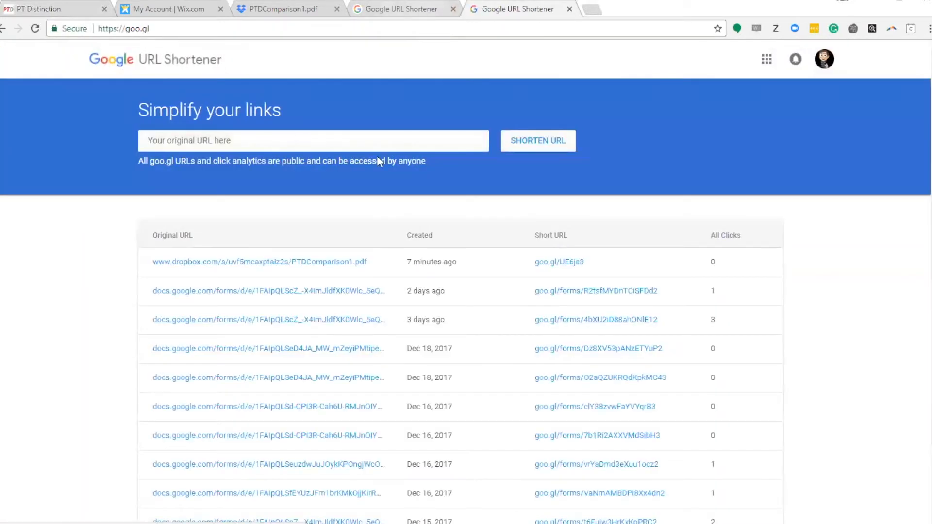
{"action": "left_click", "coordinate": [570, 9]}
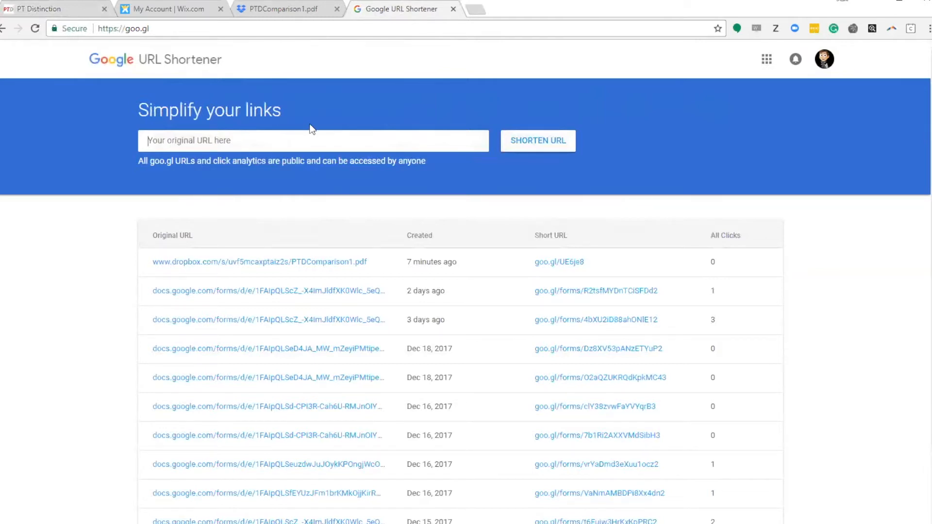
Switch to Dropbox and copy the share link of PTDComparison1.pdf
{"action": "left_click", "coordinate": [283, 10]}
{"action": "left_click", "coordinate": [771, 61]}
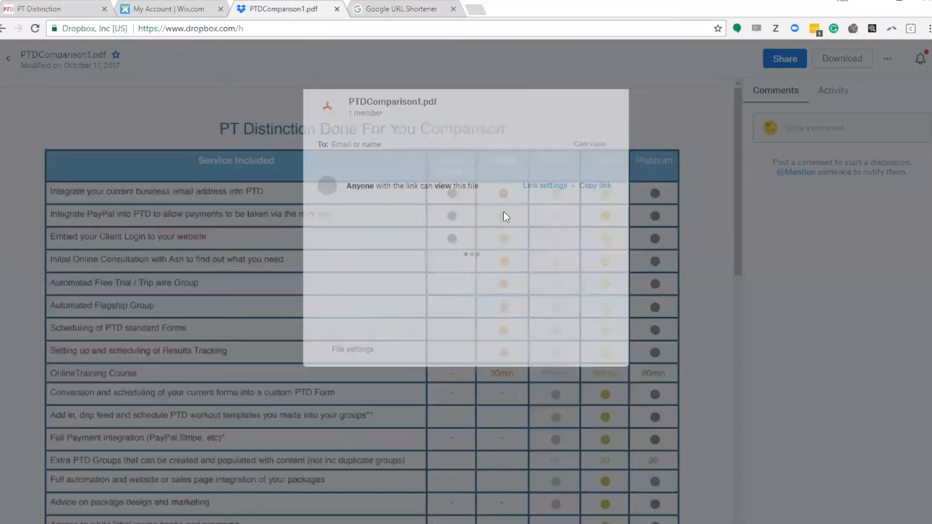
{"action": "left_click", "coordinate": [594, 189]}
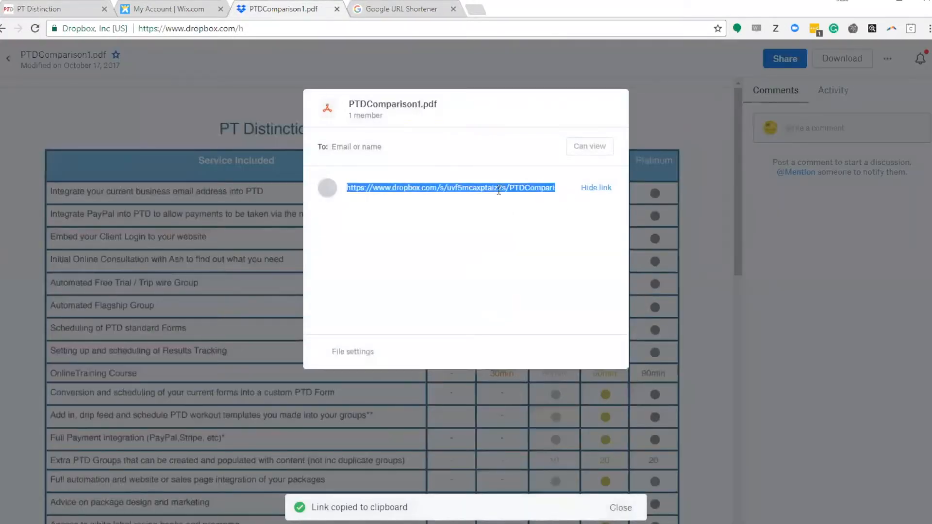
{"action": "right_click", "coordinate": [498, 189]}
{"action": "left_click", "coordinate": [527, 198]}
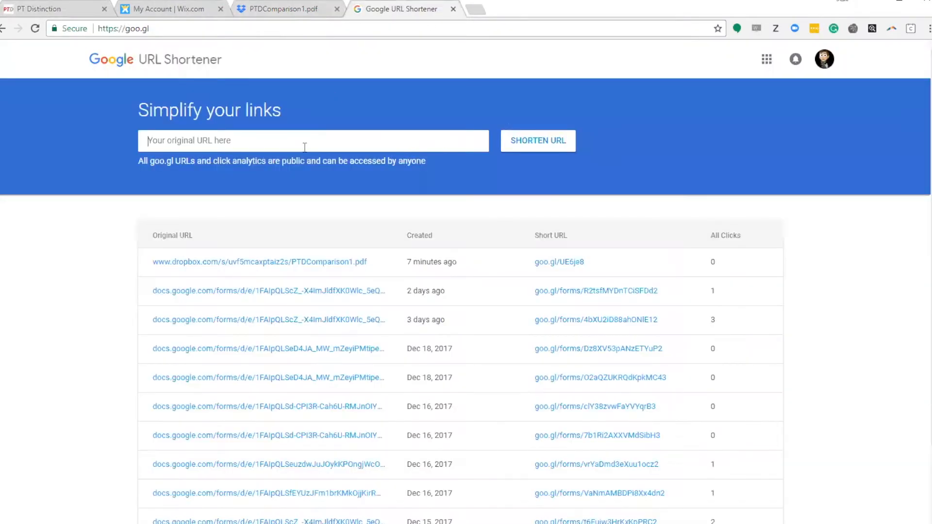
Shorten the copied Dropbox link in Google URL Shortener and copy the resulting short URL
{"action": "left_click", "coordinate": [395, 9]}
{"action": "right_click", "coordinate": [280, 136]}
{"action": "left_click", "coordinate": [316, 209]}
{"action": "left_click", "coordinate": [537, 140]}
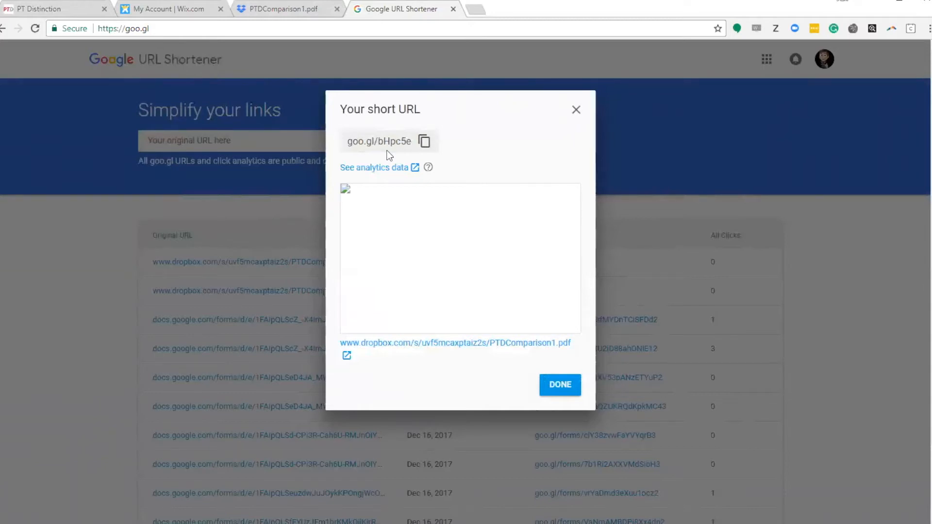
{"action": "left_click", "coordinate": [424, 141]}
{"action": "mouse_move", "coordinate": [429, 172]}
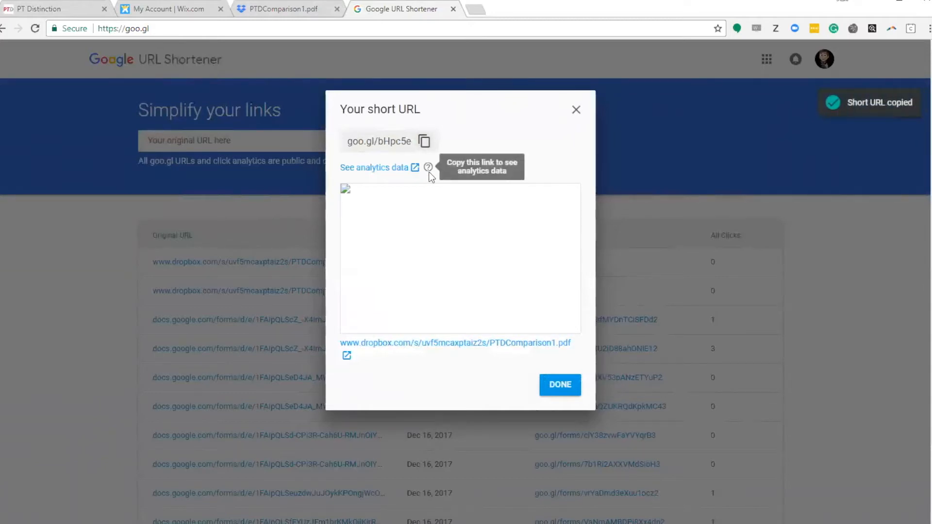
{"action": "left_click", "coordinate": [576, 110]}
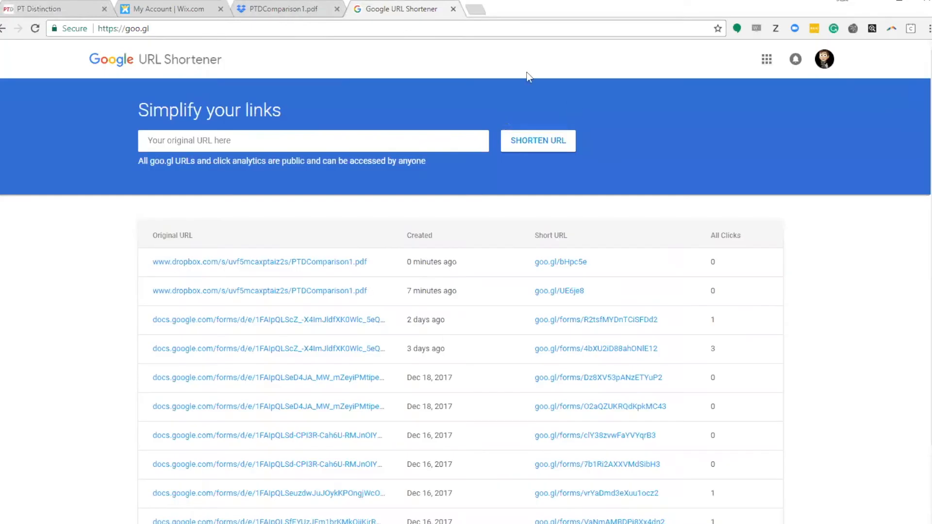
{"action": "left_click", "coordinate": [73, 9]}
{"action": "left_click_drag", "start_coordinate": [357, 381], "coordinate": [286, 374]}
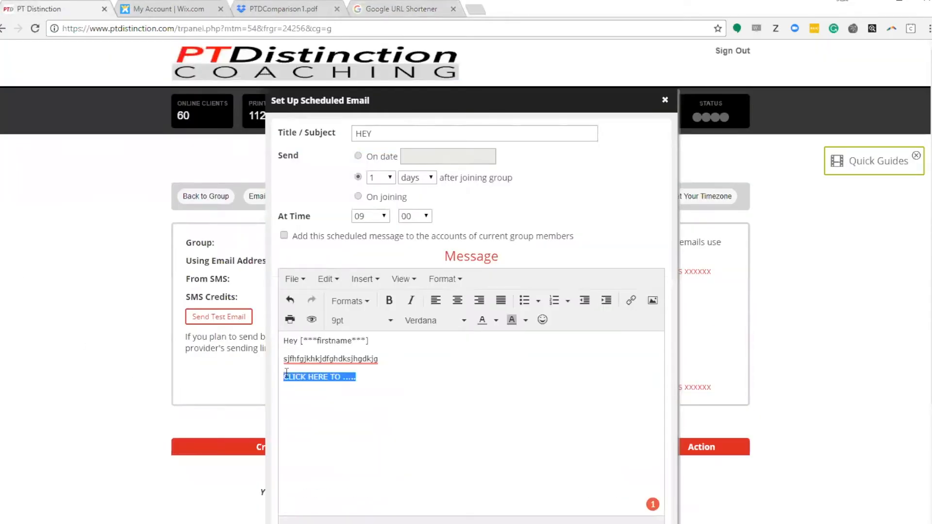
{"action": "left_click", "coordinate": [631, 300]}
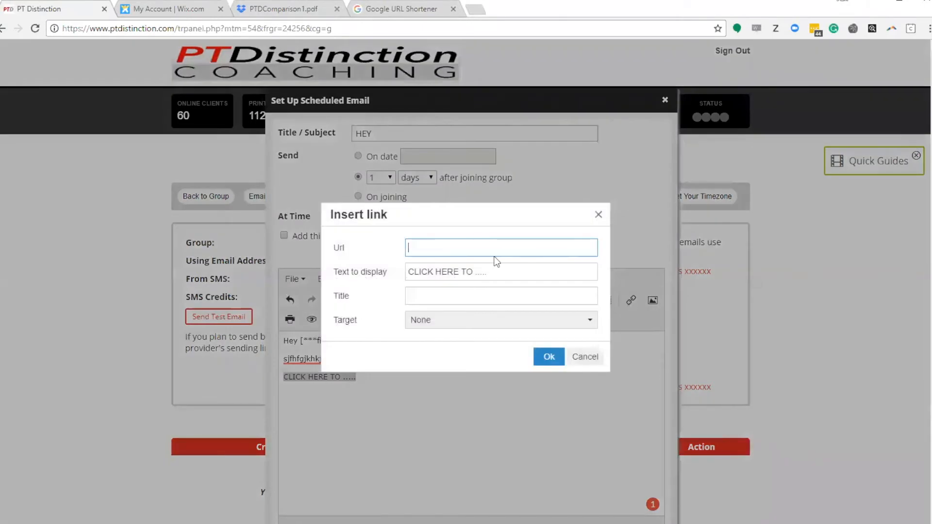
{"action": "left_click", "coordinate": [485, 248]}
{"action": "right_click", "coordinate": [482, 249]}
{"action": "left_click", "coordinate": [510, 319]}
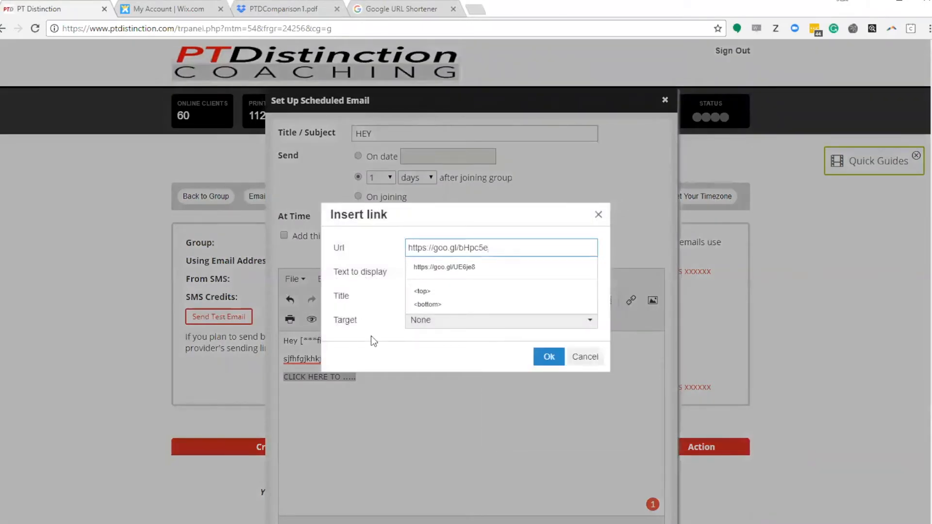
Finish the link with the title "hfhgh" and the target New window, and save the scheduled email
{"action": "left_click", "coordinate": [422, 320]}
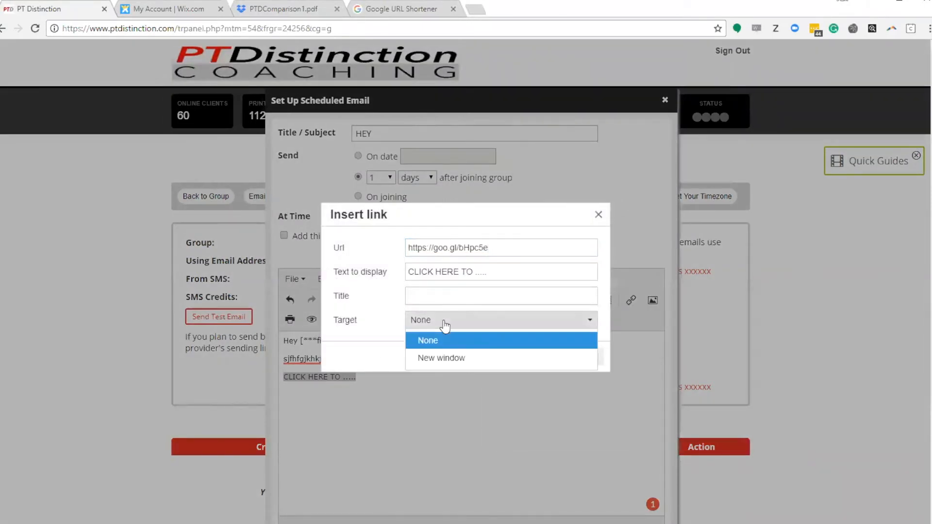
{"action": "left_click", "coordinate": [435, 360]}
{"action": "left_click", "coordinate": [428, 295]}
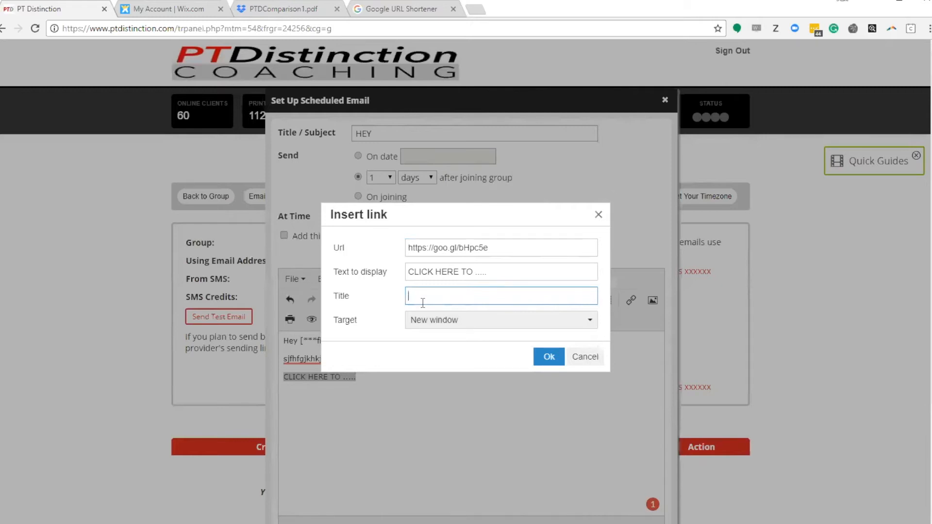
{"action": "type", "text": "hfhgh"}
{"action": "left_click", "coordinate": [548, 357]}
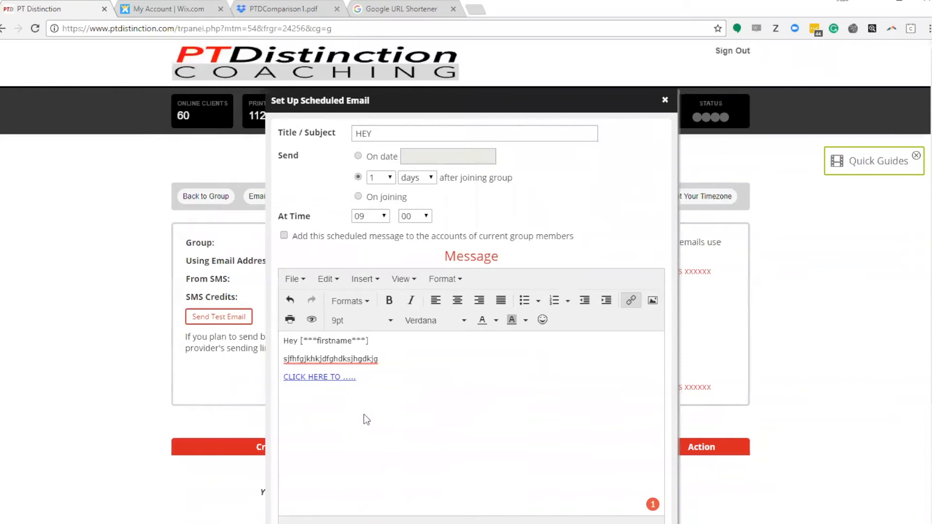
{"action": "scroll", "coordinate": [357, 407], "scroll_direction": "down", "scroll_amount": 4}
{"action": "left_click", "coordinate": [286, 391]}
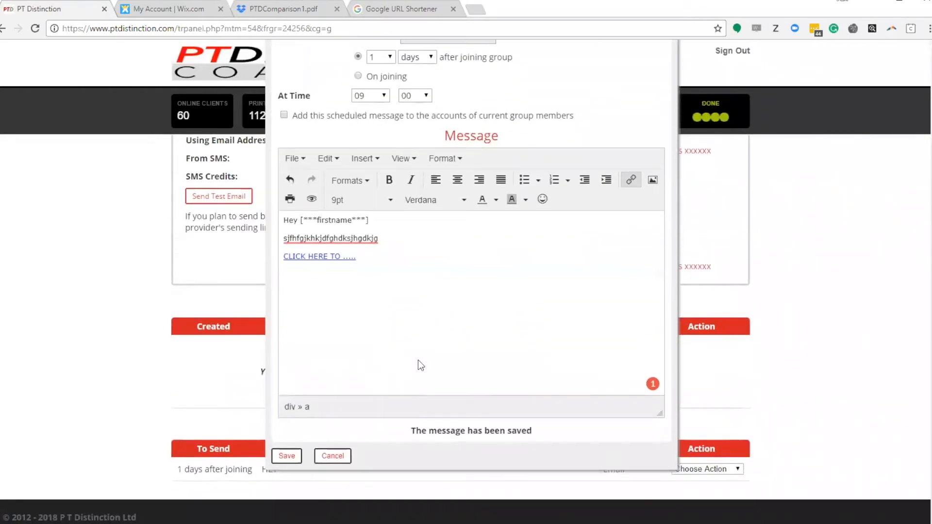
{"action": "left_click", "coordinate": [403, 10]}
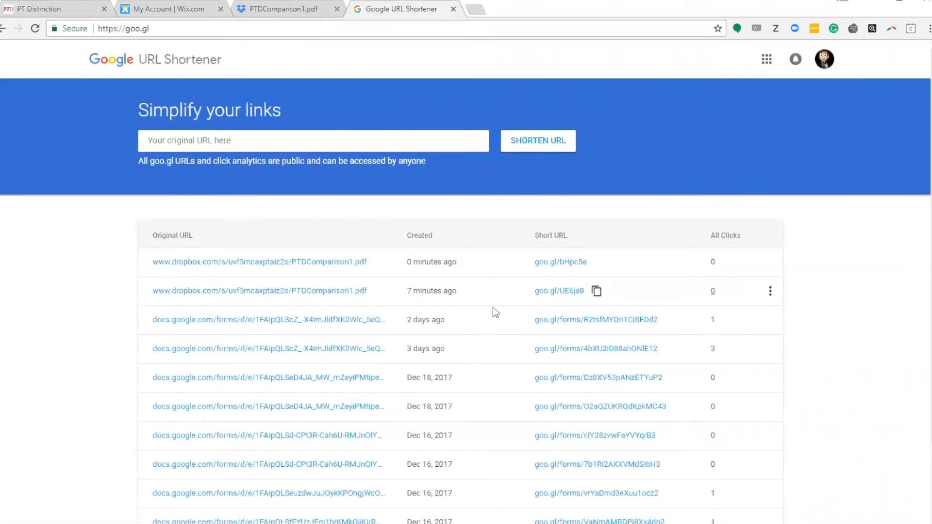
{"action": "scroll", "coordinate": [599, 296], "scroll_direction": "down", "scroll_amount": 2}
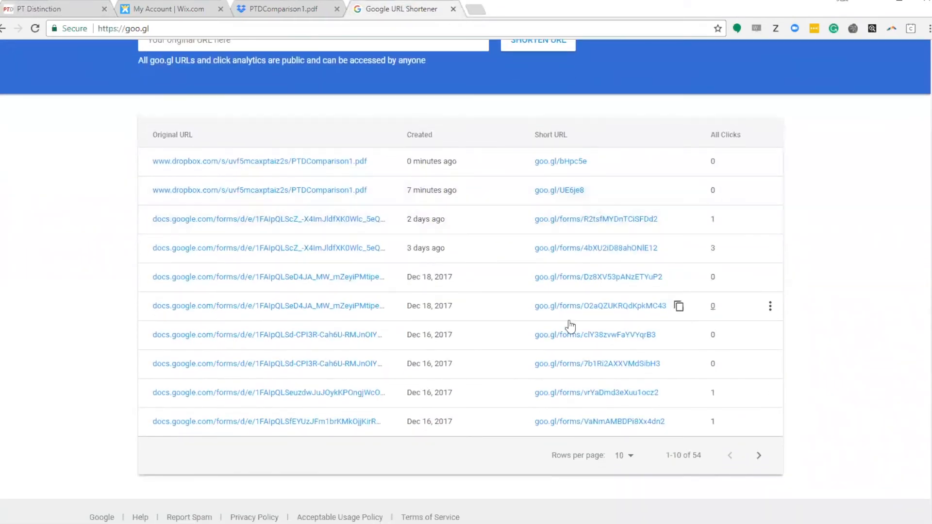
{"action": "scroll", "coordinate": [799, 384], "scroll_direction": "up", "scroll_amount": 1}
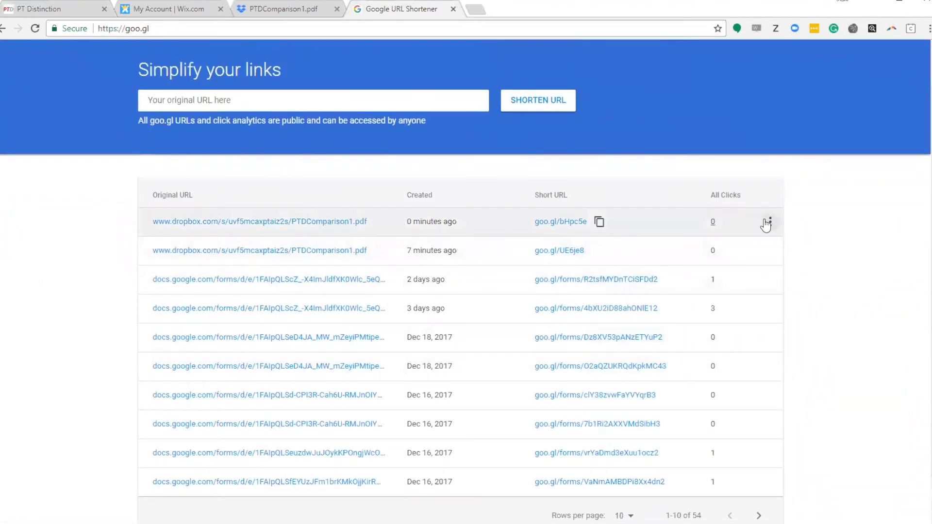
{"action": "left_click", "coordinate": [769, 221]}
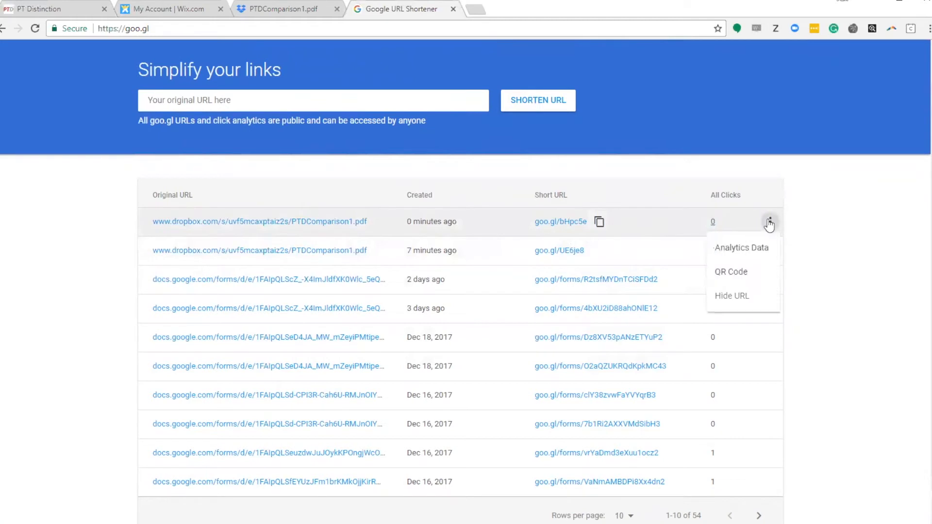
{"action": "left_click", "coordinate": [740, 248]}
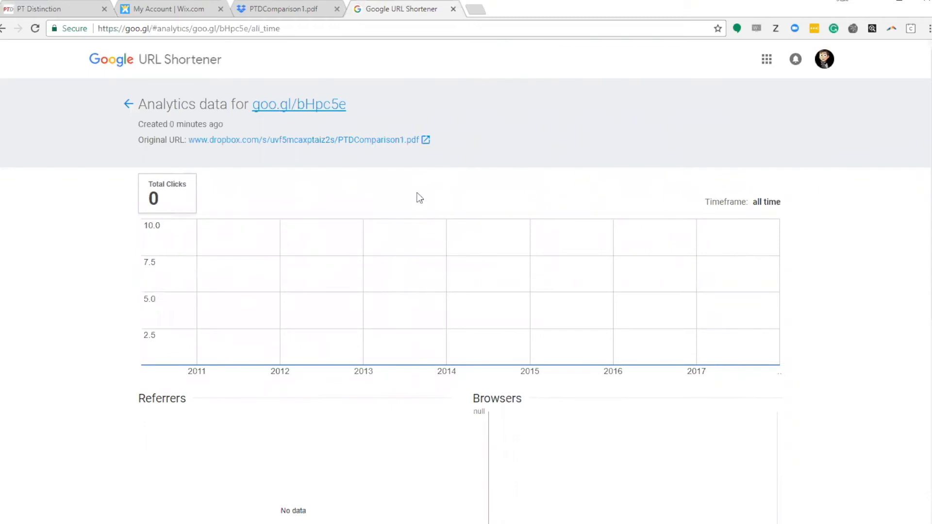
{"action": "scroll", "coordinate": [419, 198], "scroll_direction": "down", "scroll_amount": 5}
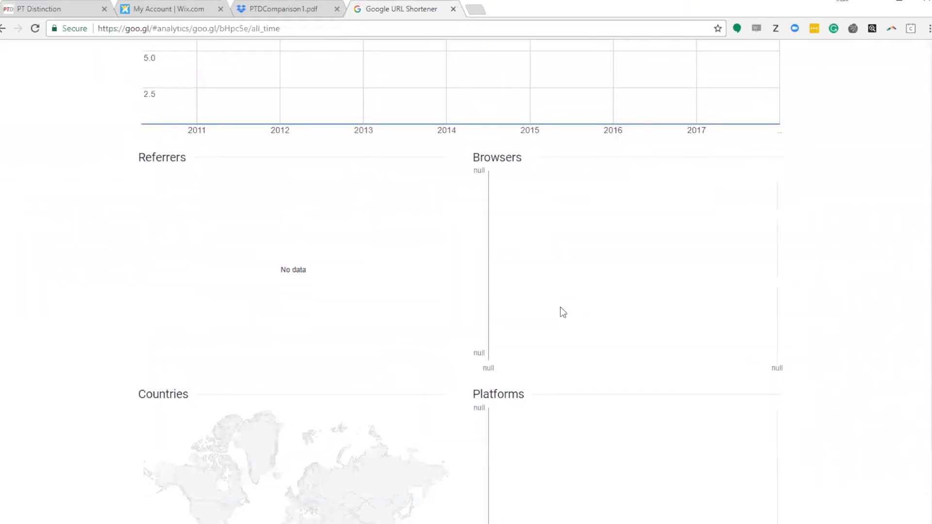
{"action": "scroll", "coordinate": [560, 307], "scroll_direction": "down", "scroll_amount": 3}
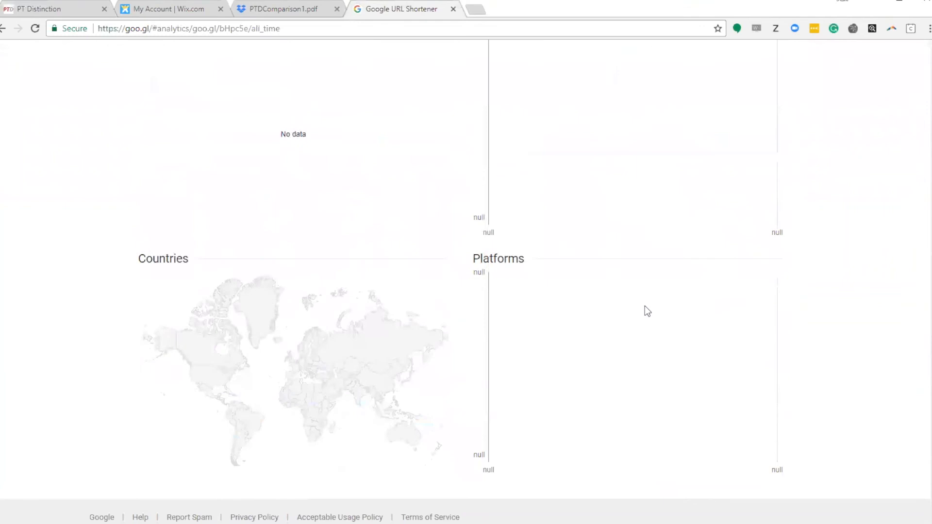
{"action": "scroll", "coordinate": [808, 383], "scroll_direction": "up", "scroll_amount": 8}
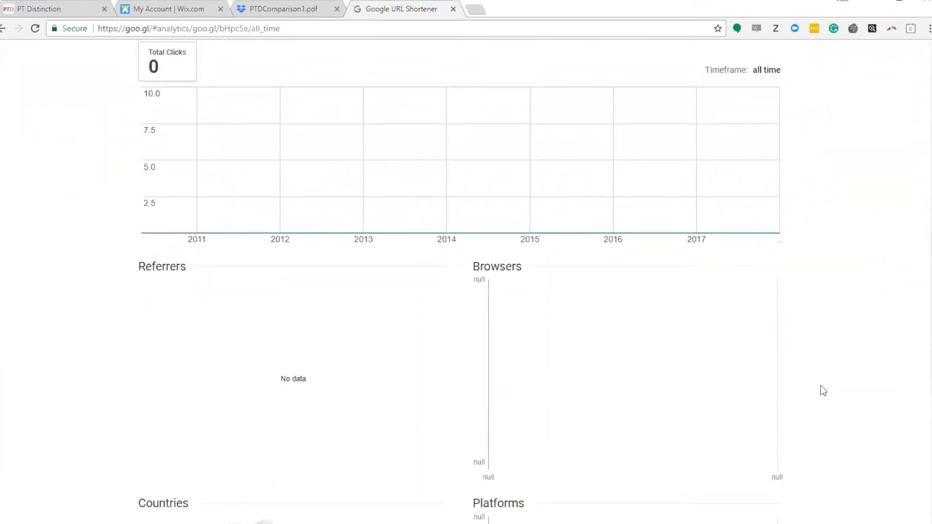